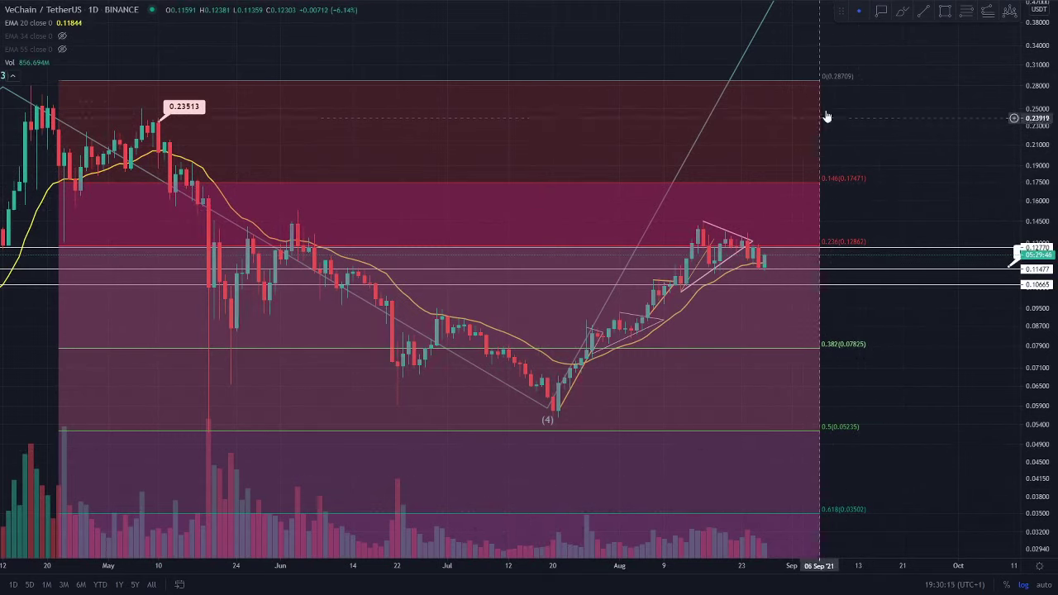
- Zoom into the August rally candles, stretch the price scale, and select the 0.11477 support line
scroll(413, 116, down, 2)
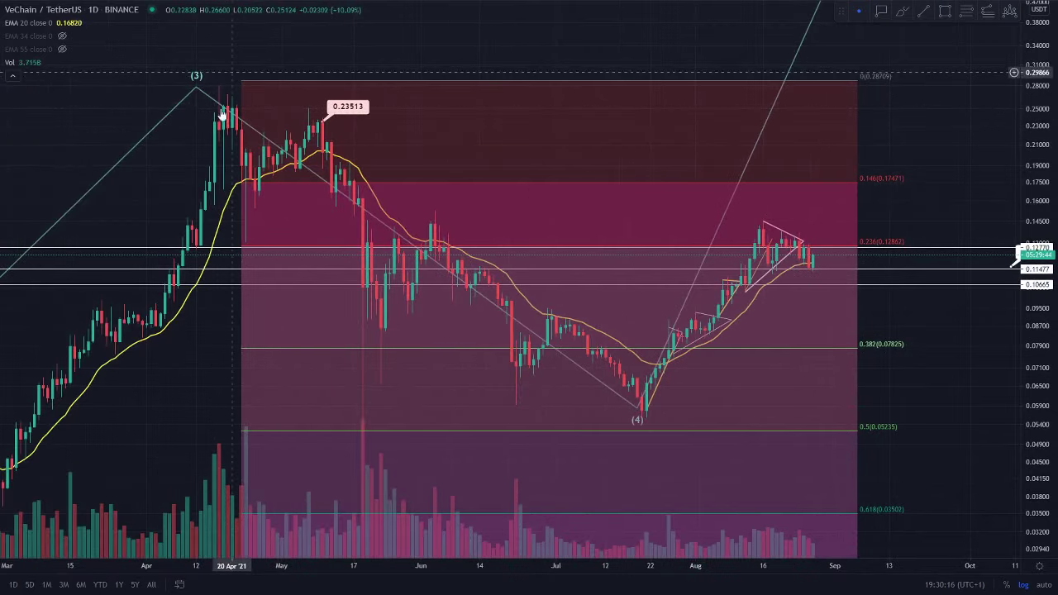
scroll(796, 345, up, 1)
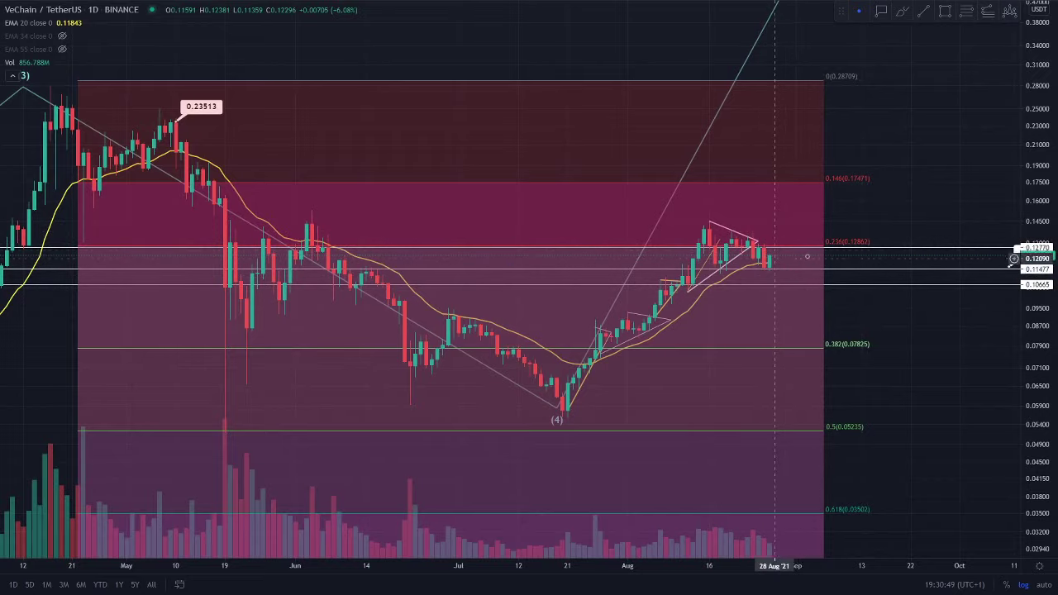
scroll(804, 290, up, 2)
scroll(806, 290, left, 3)
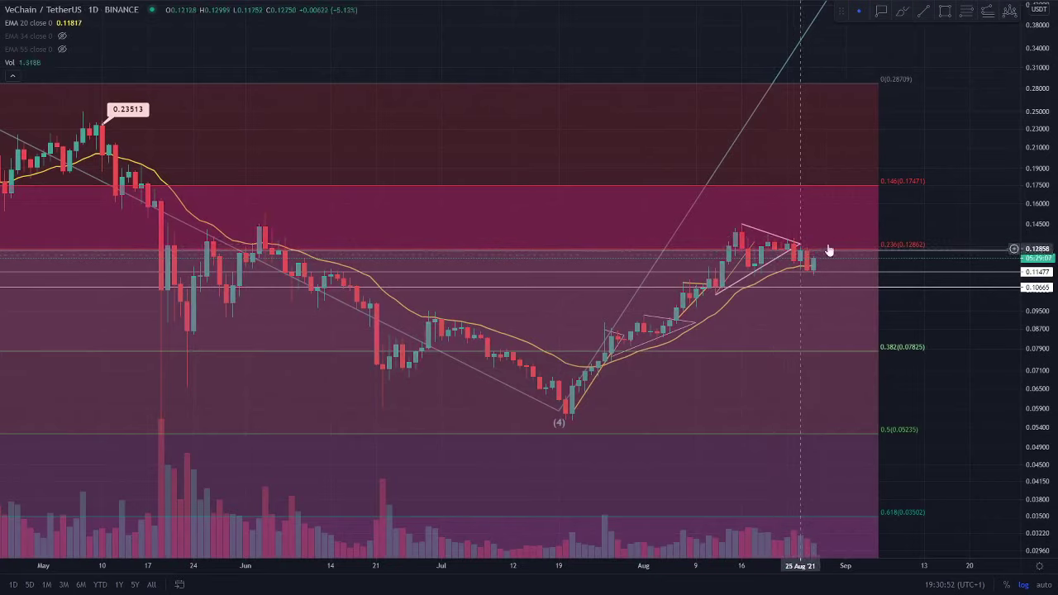
scroll(916, 312, up, 3)
scroll(893, 309, left, 2)
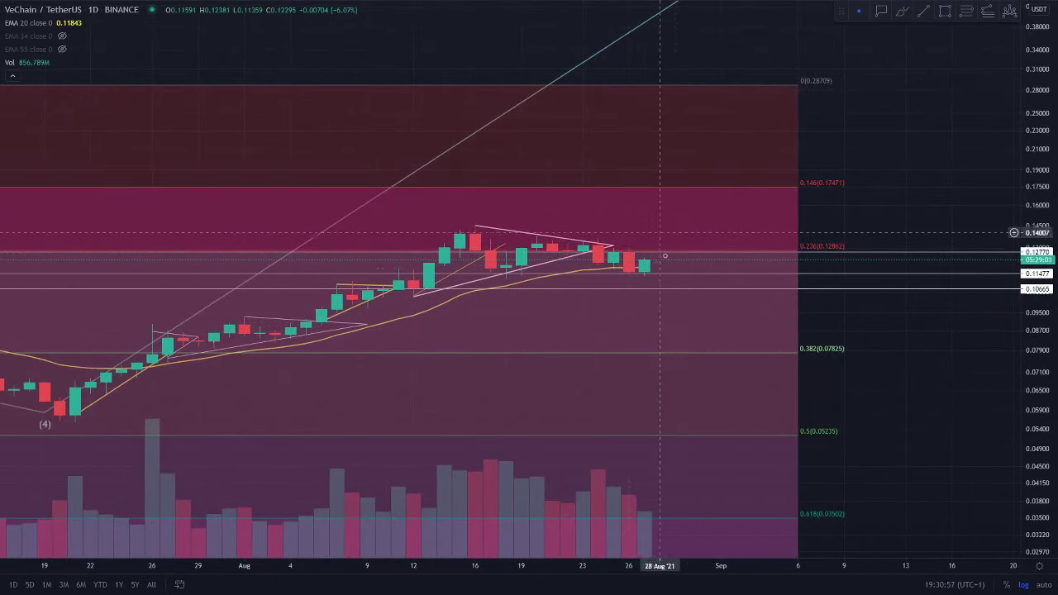
drag(1032, 262, 1032, 178)
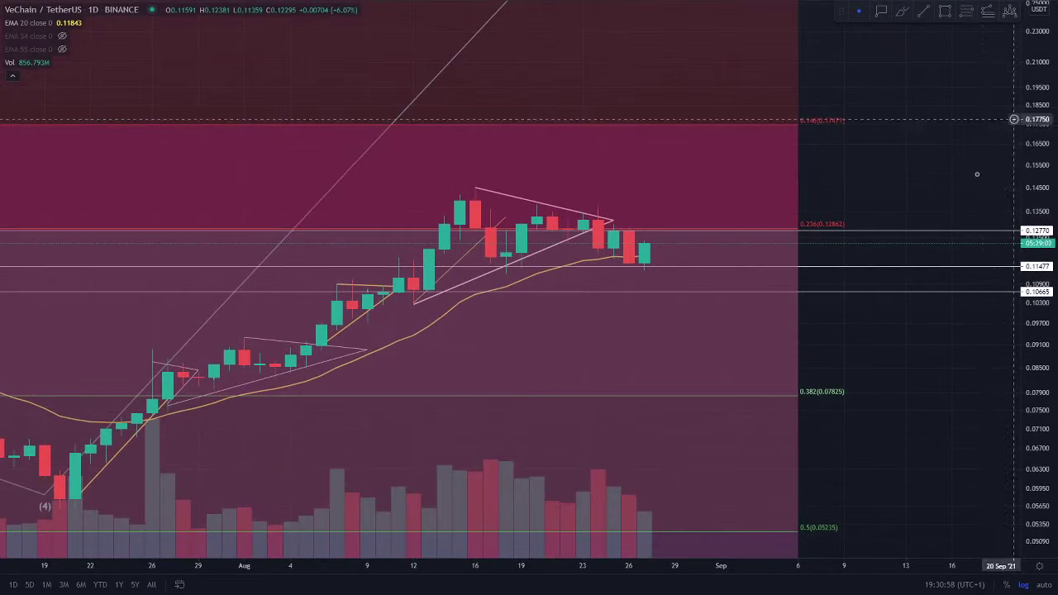
click(812, 268)
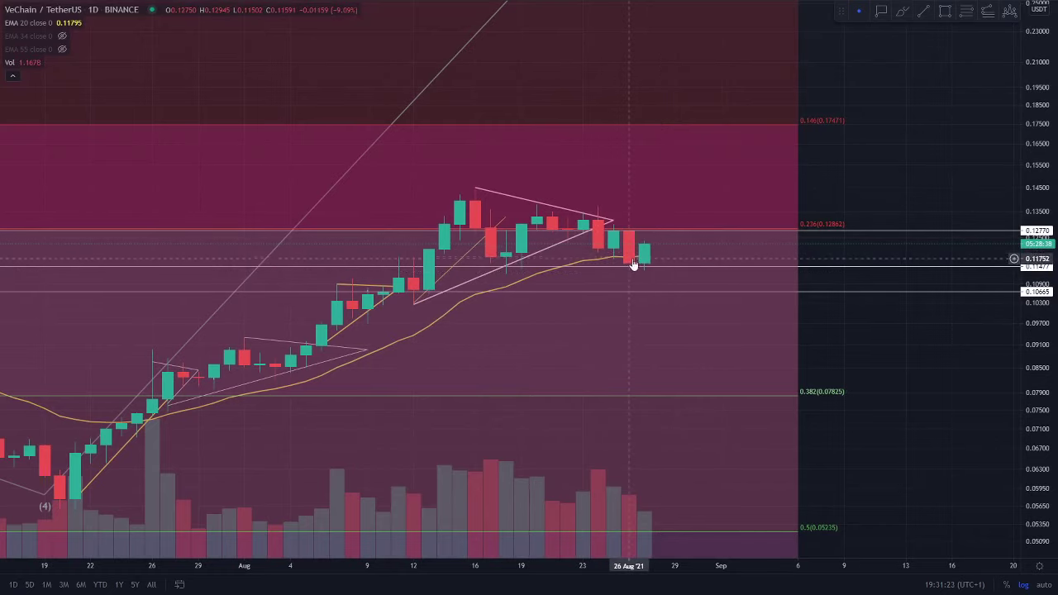
shift+click(691, 243)
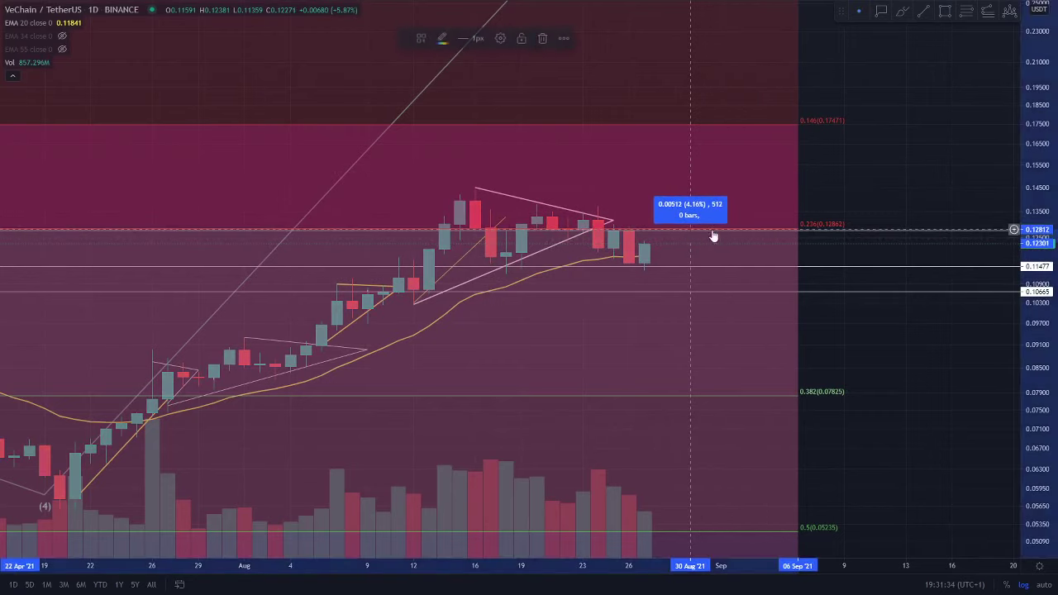
click(865, 184)
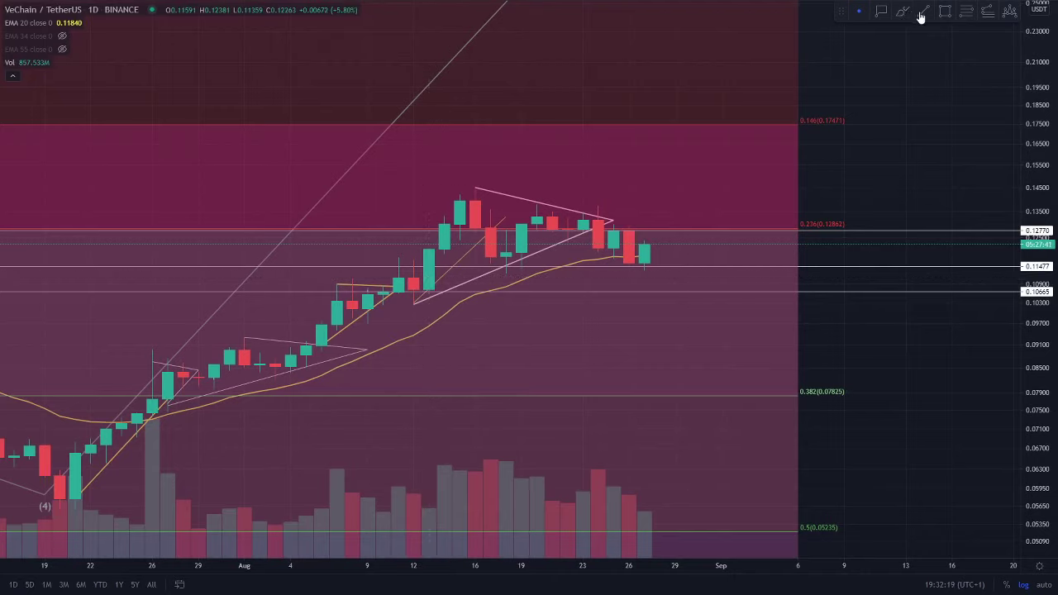
- Draw a falling trend line over the 24–27 Aug volume bars and add Stoch RSI and RSI panes
click(597, 453)
click(690, 518)
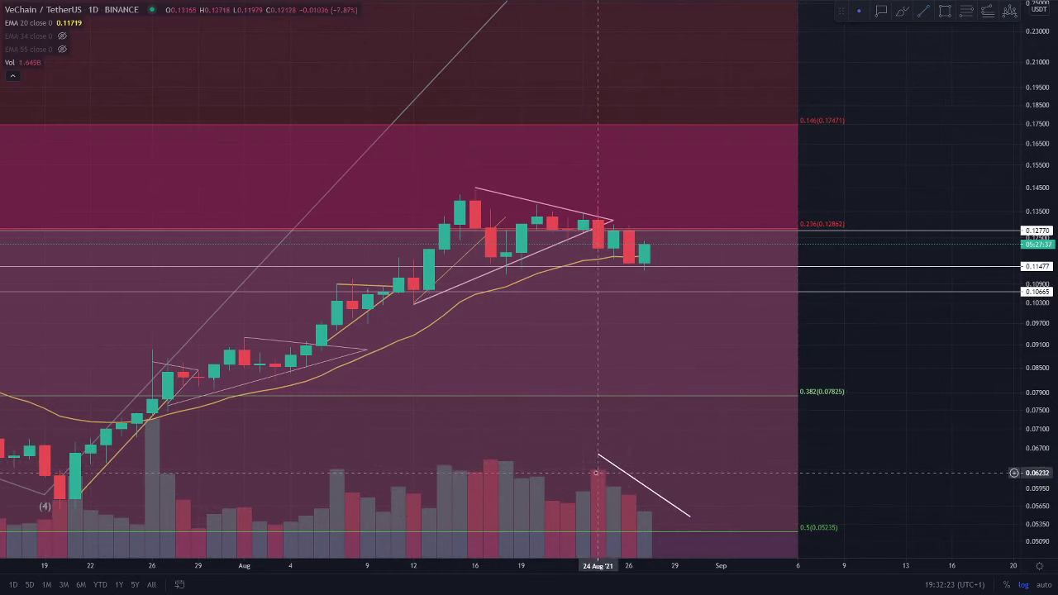
double_click(743, 446)
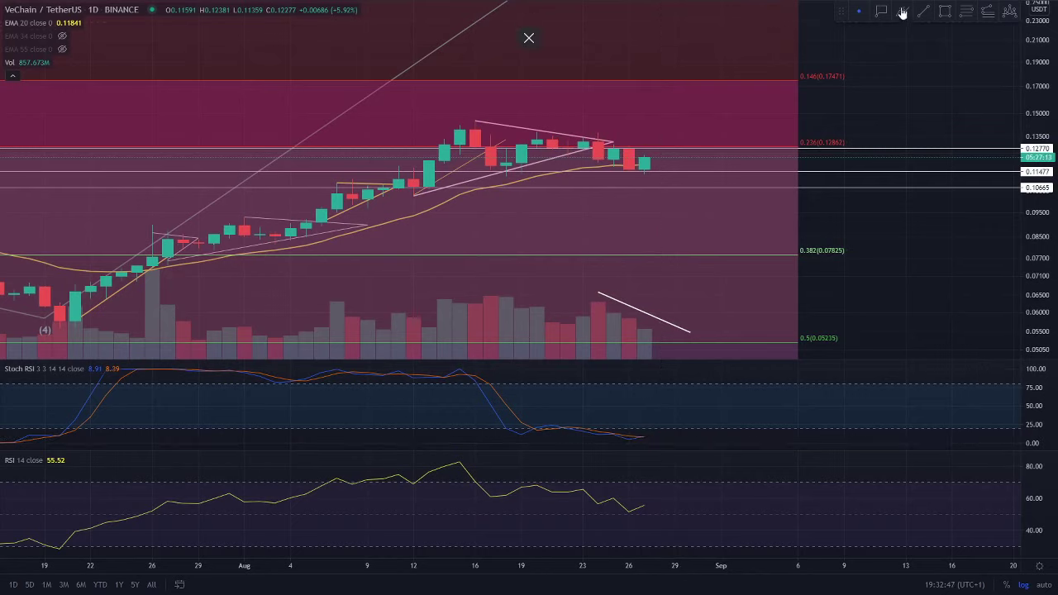
- Brush an upward hook at the latest Stoch RSI low, then zoom out to late May
mouse_move(630, 445)
mouse_down()
mouse_move(701, 409)
mouse_move(699, 420)
mouse_up()
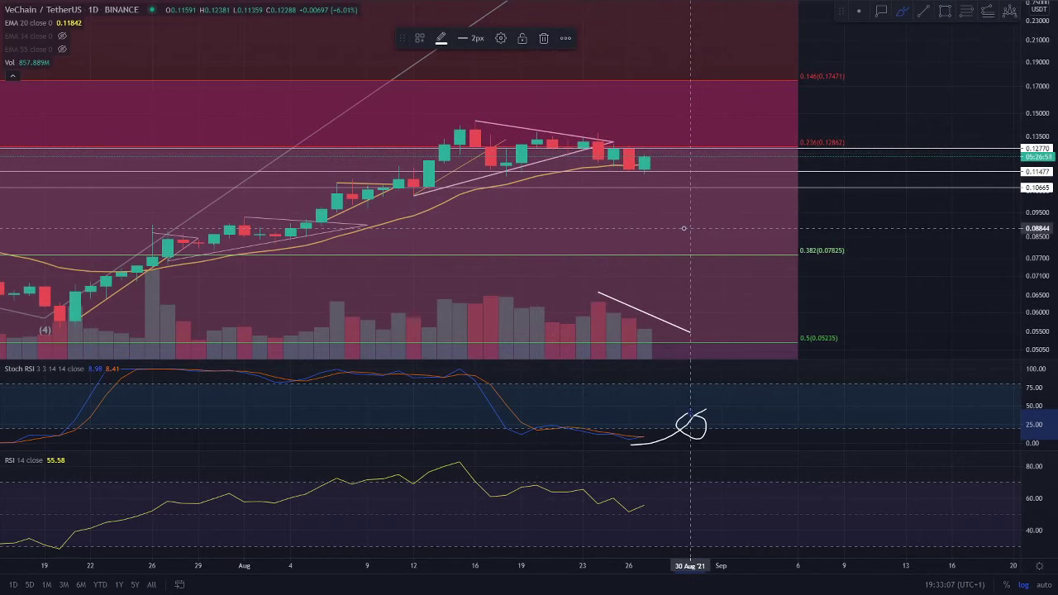
scroll(684, 227, down, 2)
scroll(495, 268, down, 2)
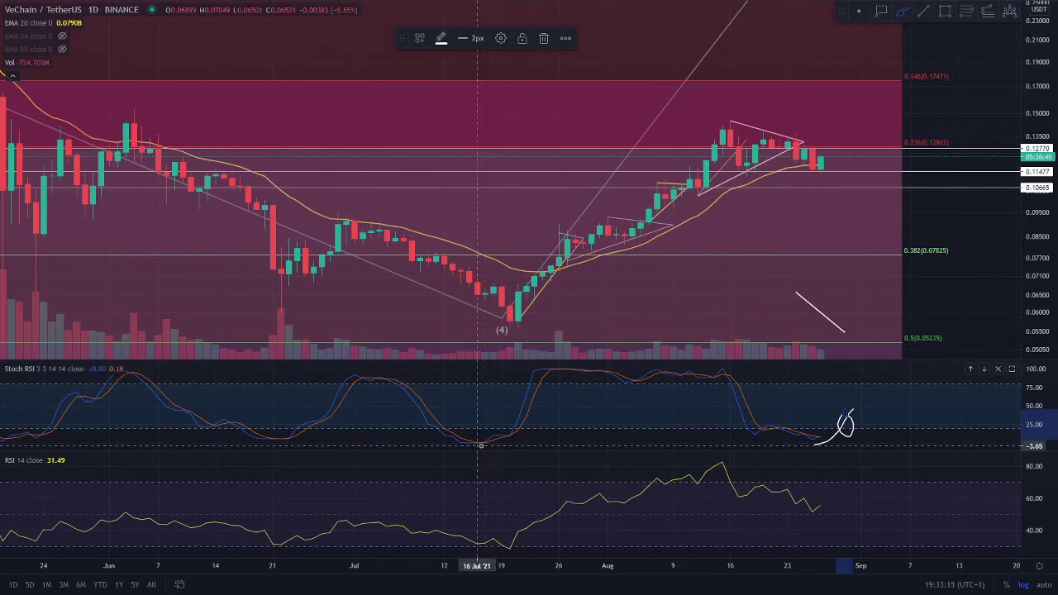
- Circle the late-July and late-June Stoch RSI upturns and their matching price lows
drag(509, 411, 509, 430)
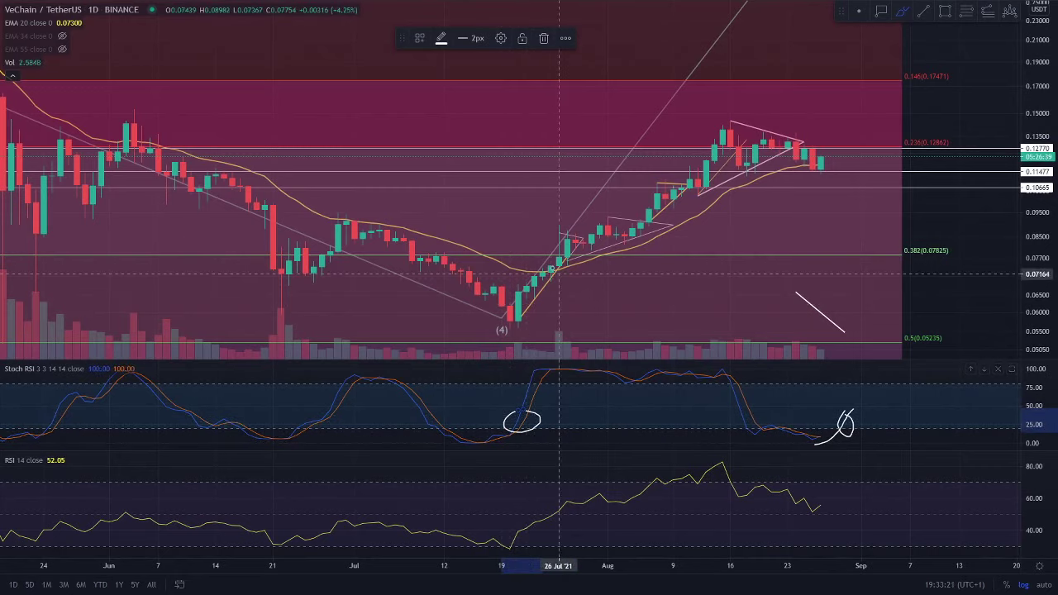
mouse_move(524, 281)
mouse_down()
mouse_move(531, 311)
mouse_move(526, 286)
mouse_up()
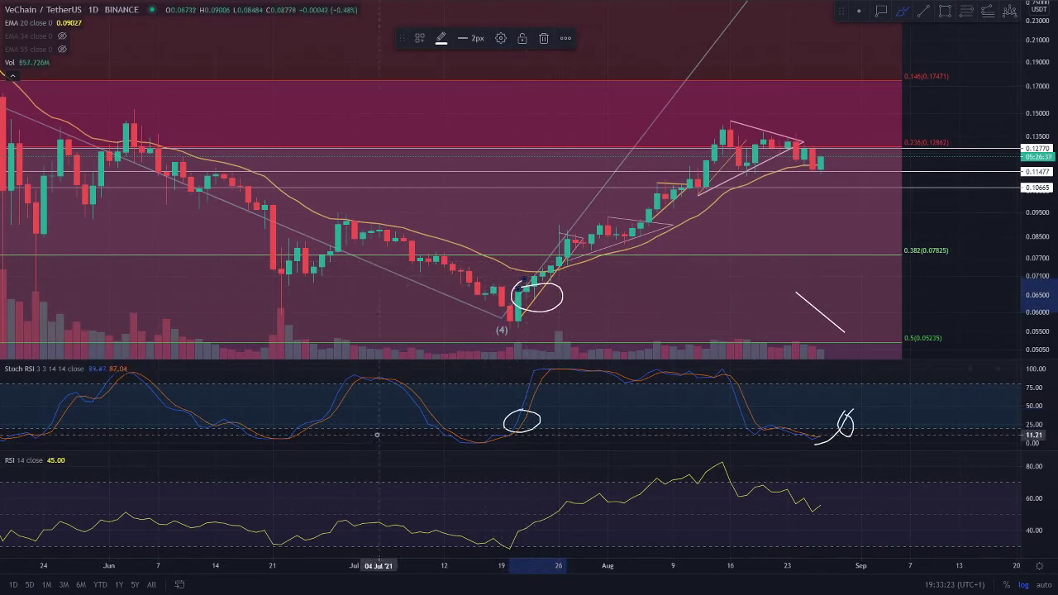
scroll(526, 286, down, 2)
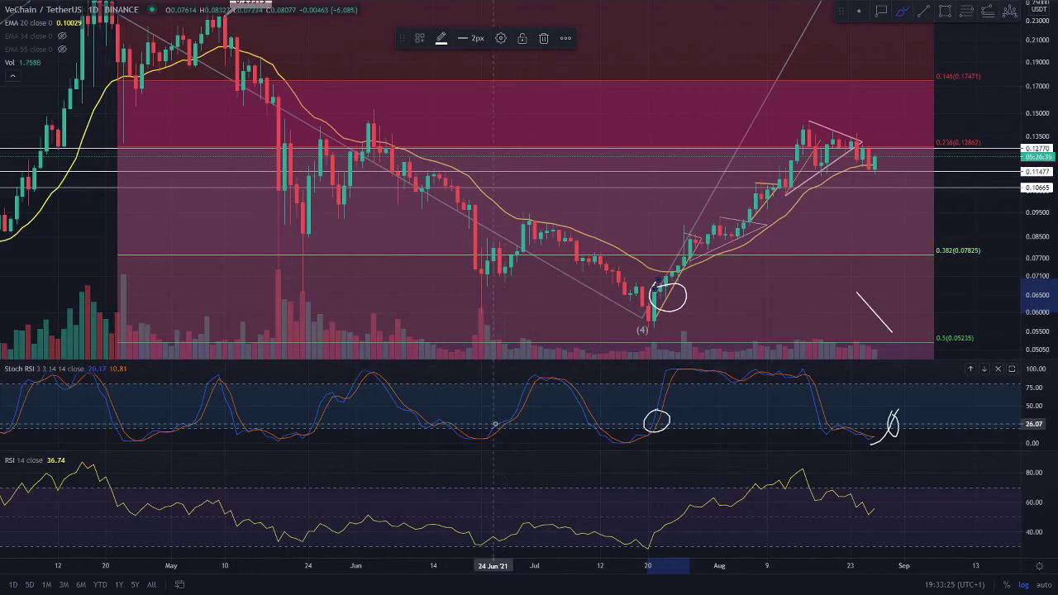
mouse_move(510, 409)
mouse_down()
mouse_move(524, 430)
mouse_move(510, 407)
mouse_up()
mouse_move(520, 248)
mouse_down()
mouse_move(523, 271)
mouse_move(519, 248)
mouse_up()
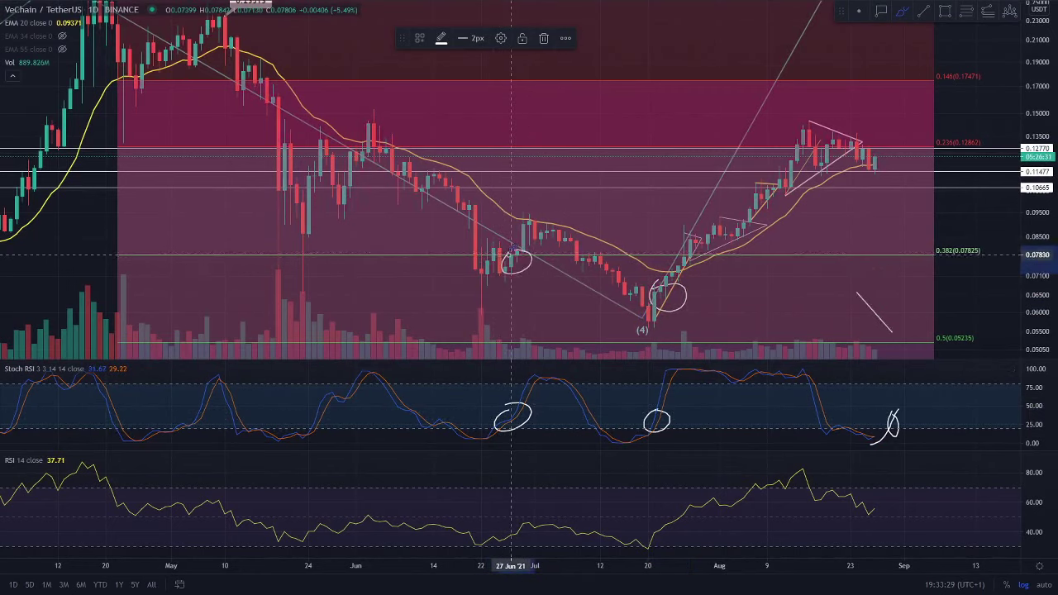
- Circle the late-May Stoch RSI low, early-June peak, and the matching price swing and high
scroll(392, 192, down, 1)
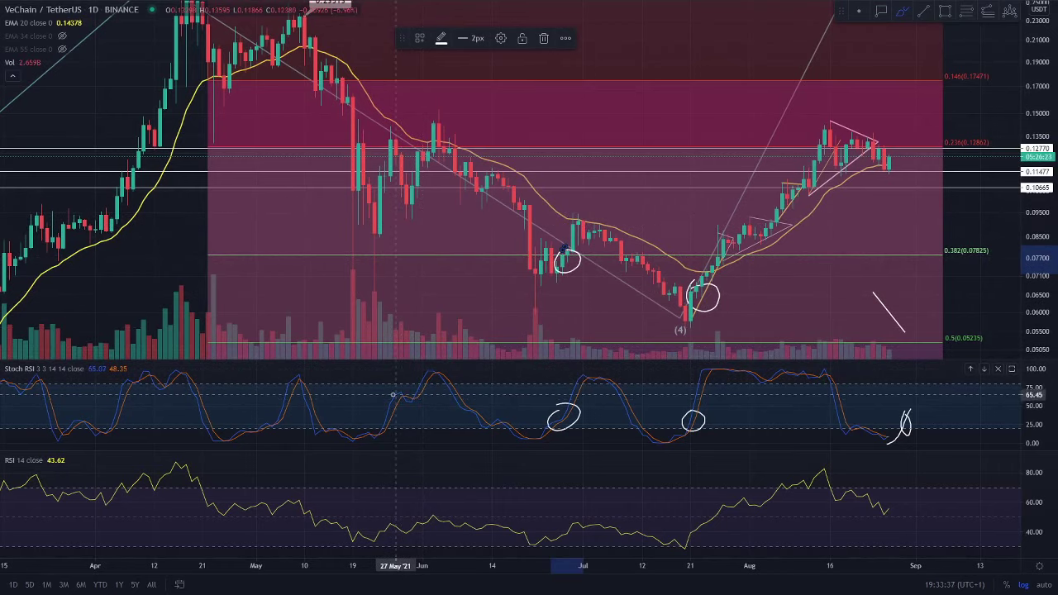
mouse_move(395, 402)
mouse_down()
mouse_move(379, 430)
mouse_move(390, 400)
mouse_up()
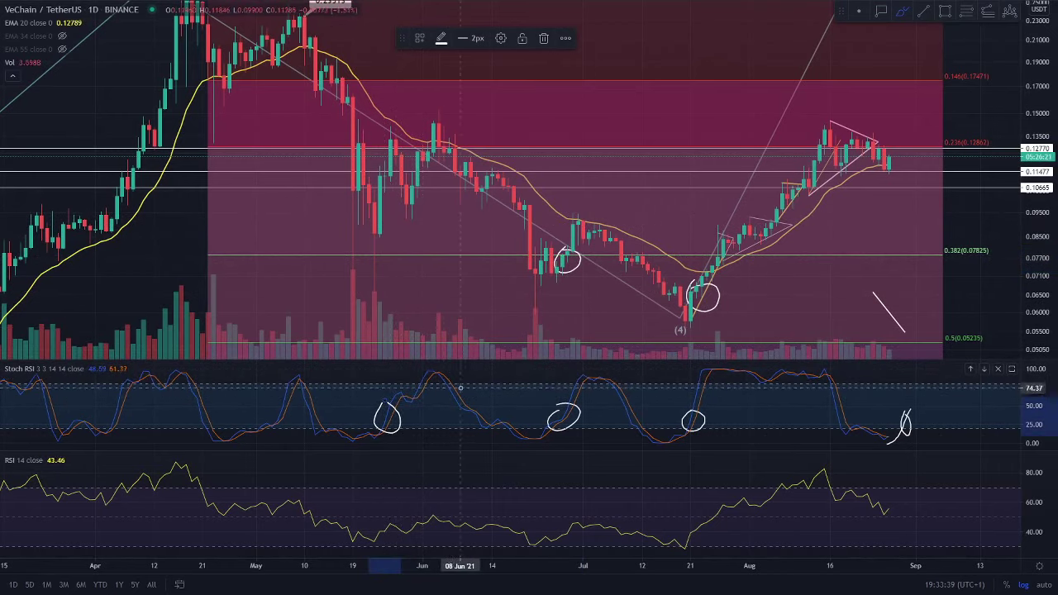
mouse_move(453, 379)
mouse_down()
mouse_move(450, 387)
mouse_move(475, 383)
mouse_move(459, 380)
mouse_up()
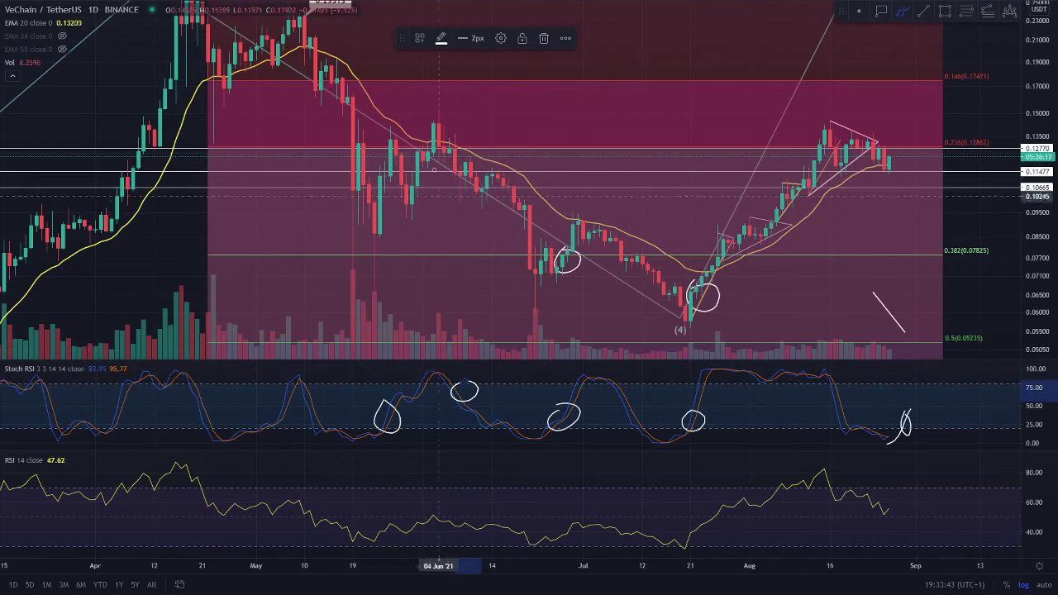
drag(379, 182, 384, 179)
mouse_move(453, 121)
mouse_down()
mouse_move(438, 147)
mouse_move(471, 124)
mouse_up()
scroll(991, 215, up, 5)
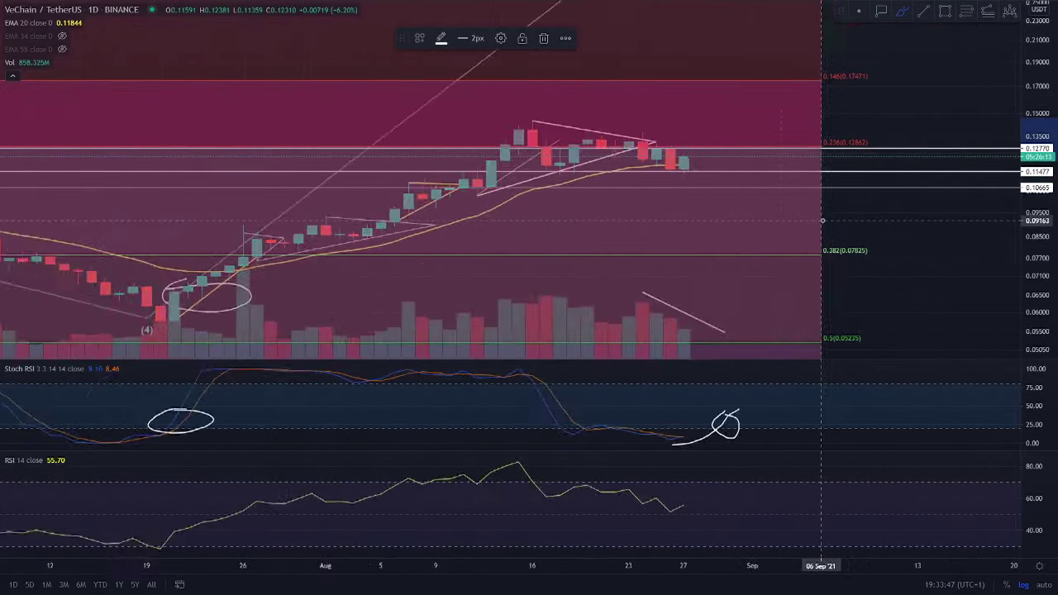
key(Escape)
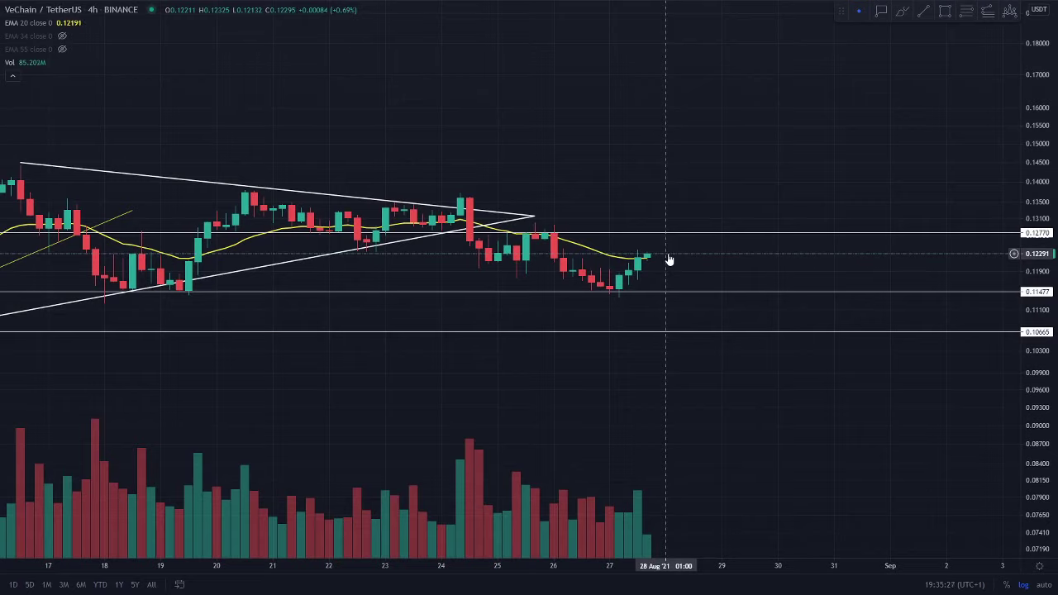
- On the 4h chart, measure the 7.35% move from the 0.12770 line up to about 0.137
shift+click(669, 261)
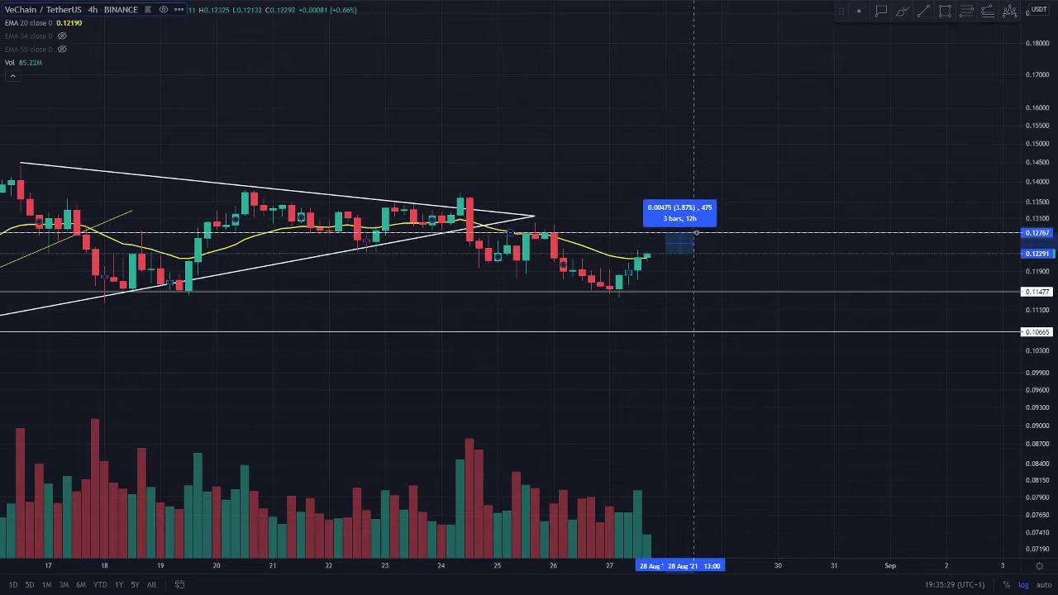
click(696, 232)
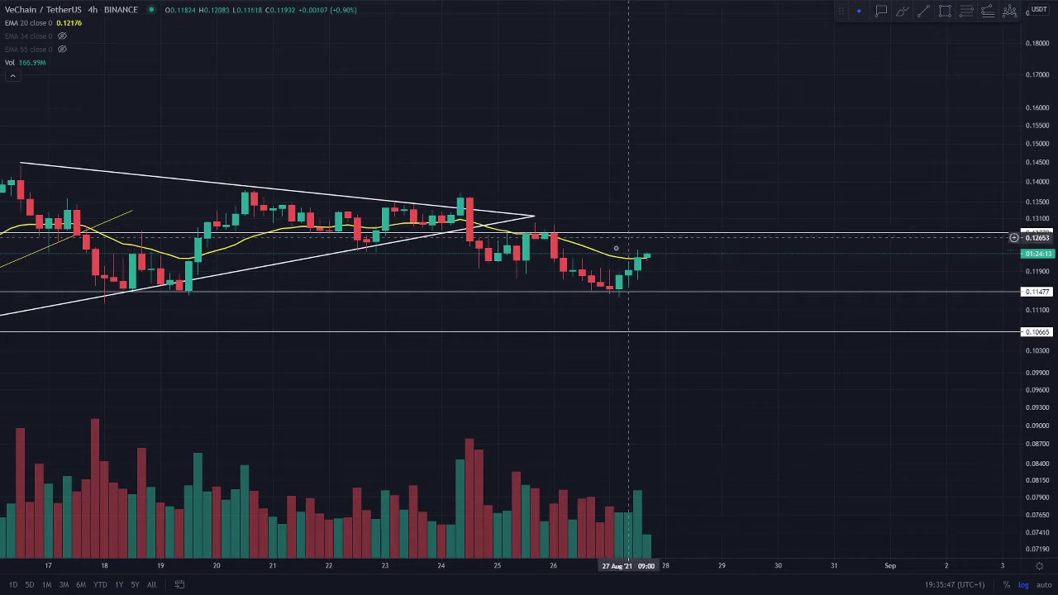
shift+click(673, 234)
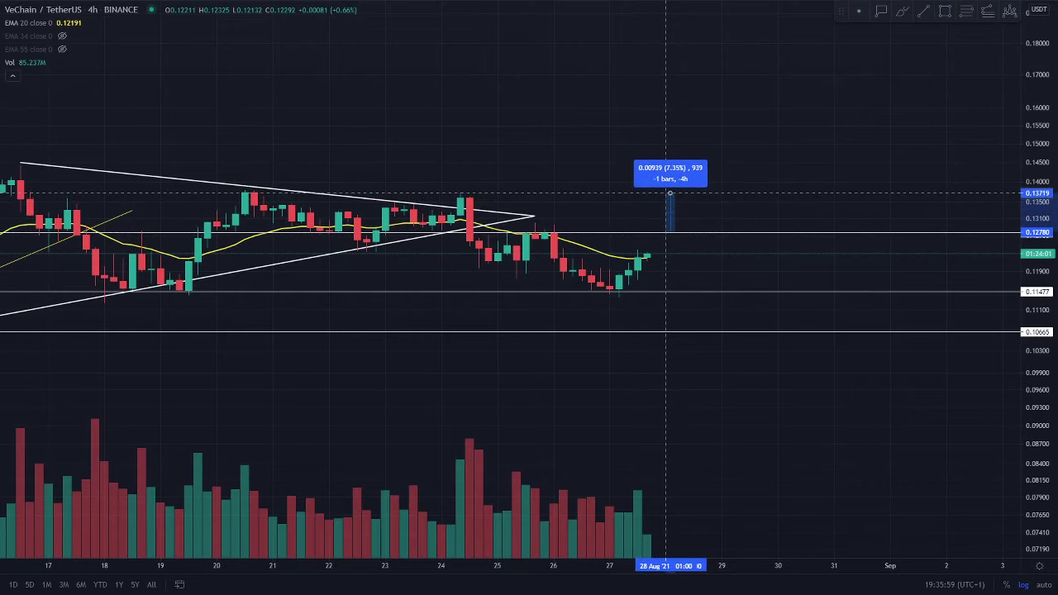
click(670, 195)
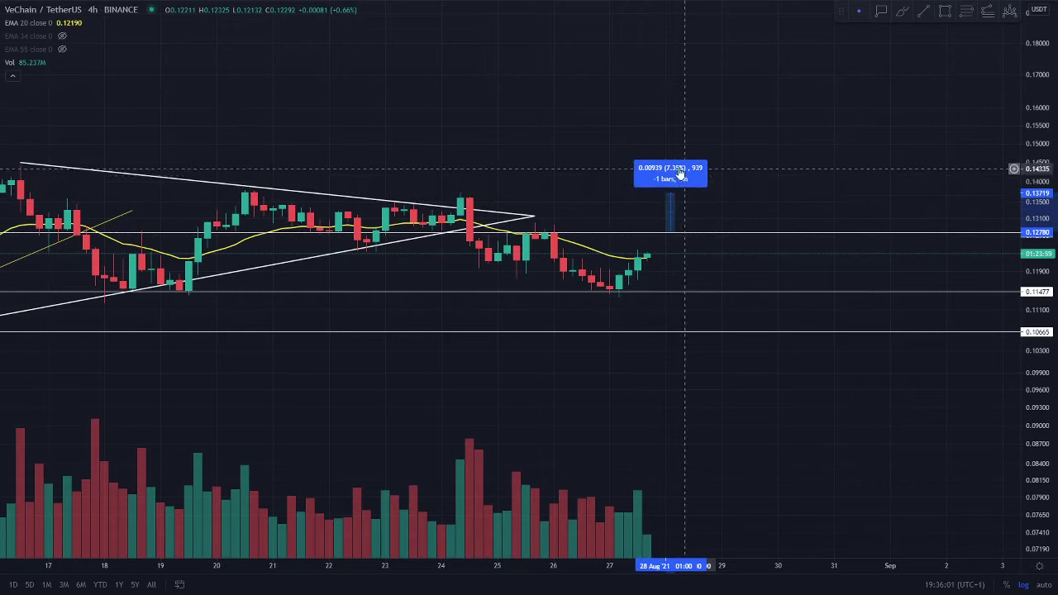
click(713, 180)
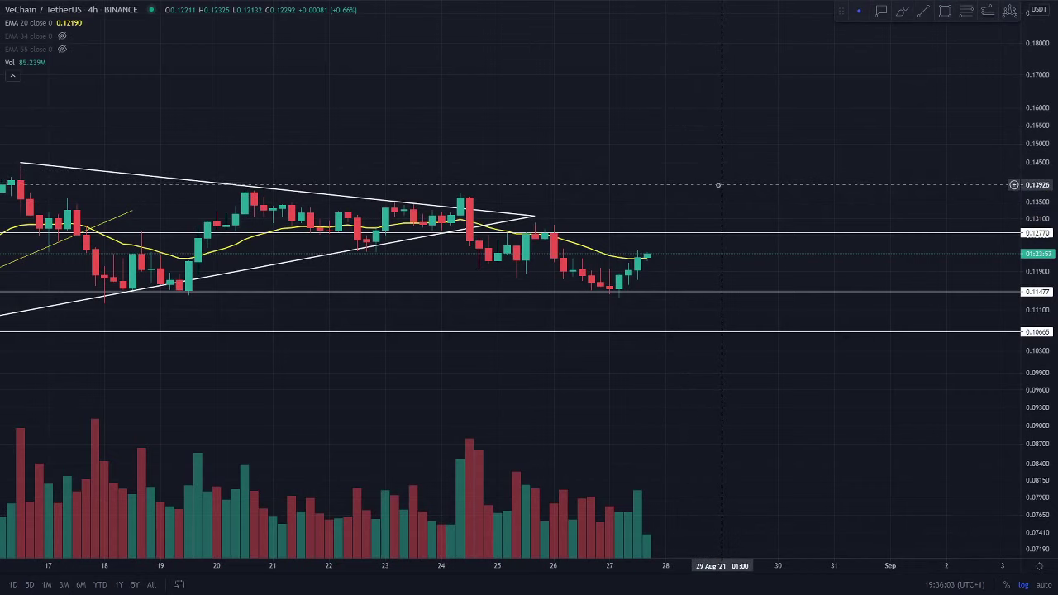
scroll(715, 193, down, 3)
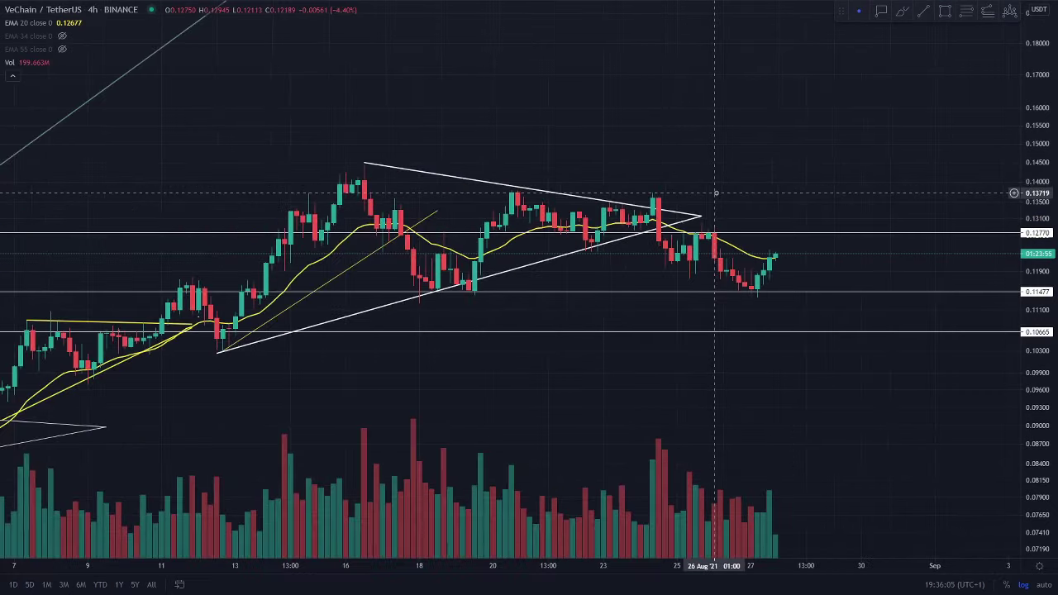
shift+click(716, 193)
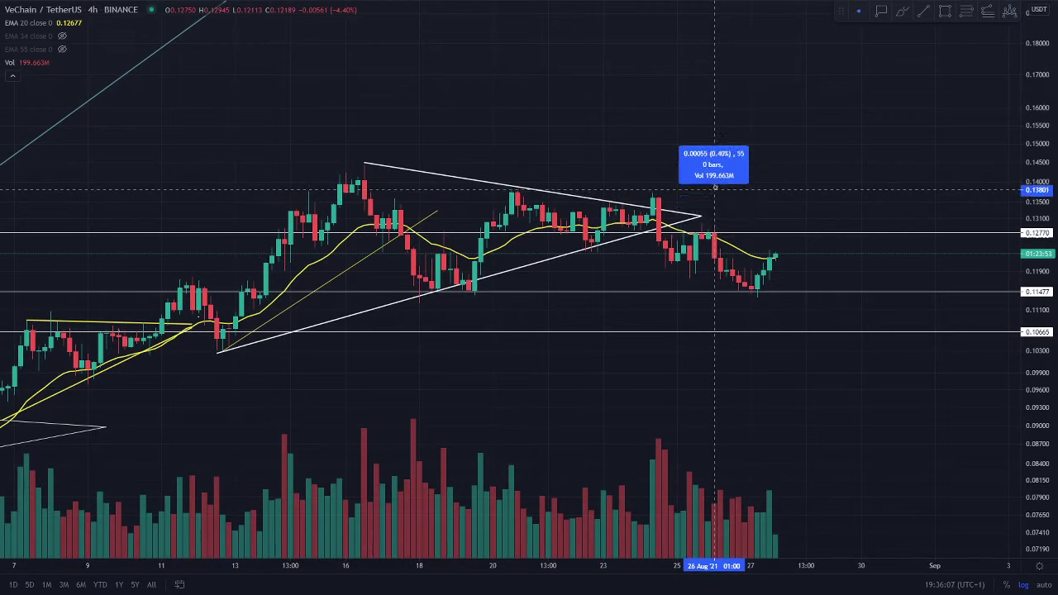
click(710, 164)
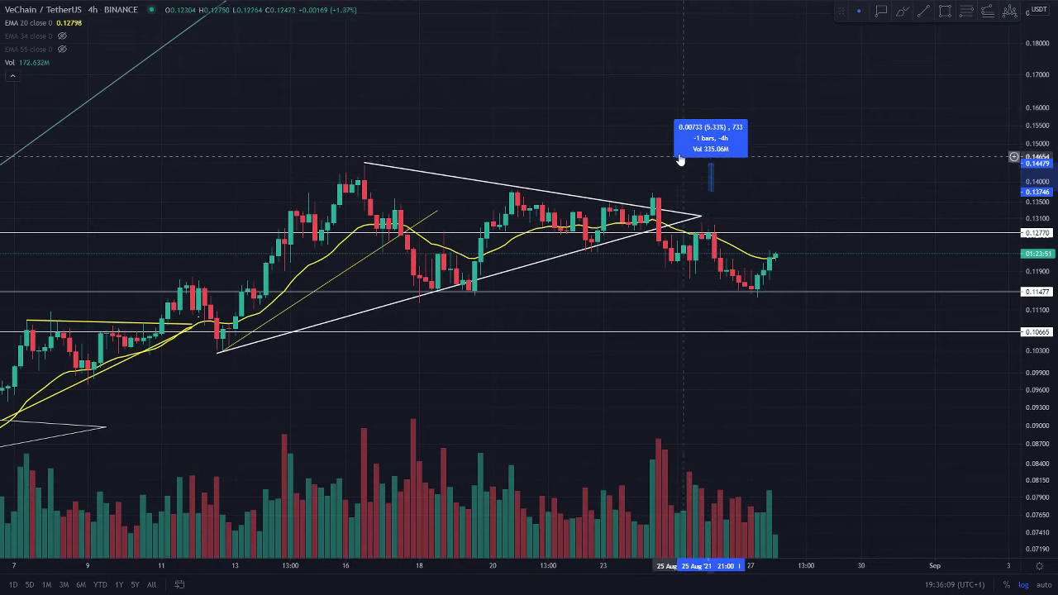
click(679, 160)
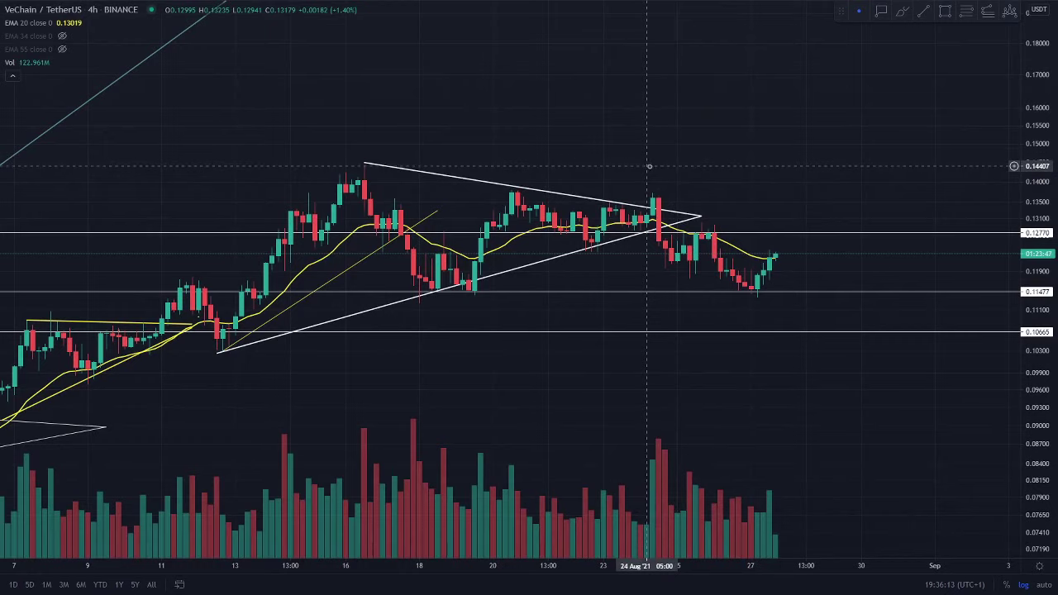
scroll(653, 165, down, 5)
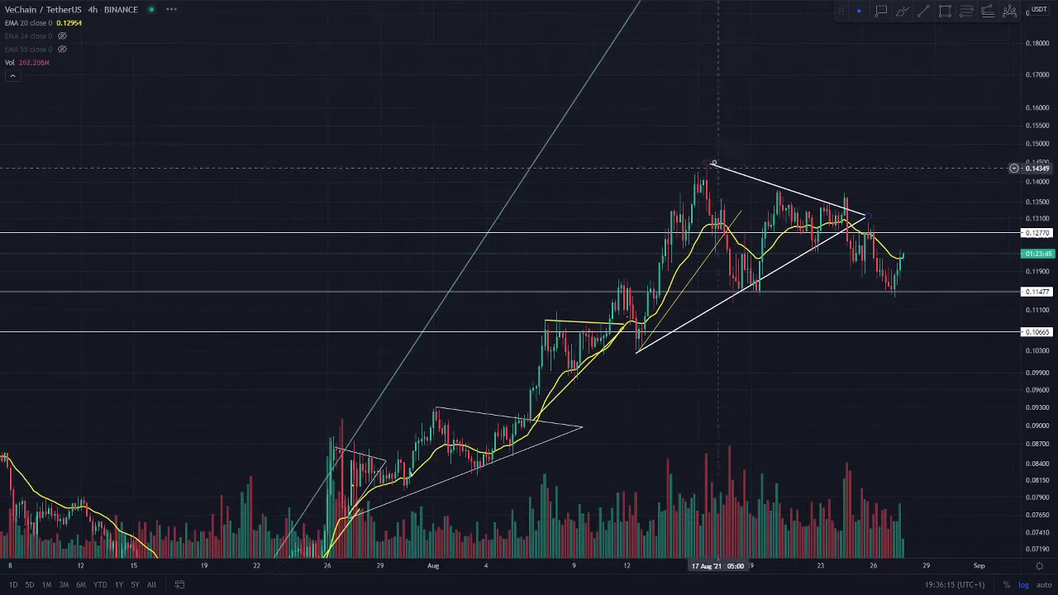
scroll(716, 168, down, 6)
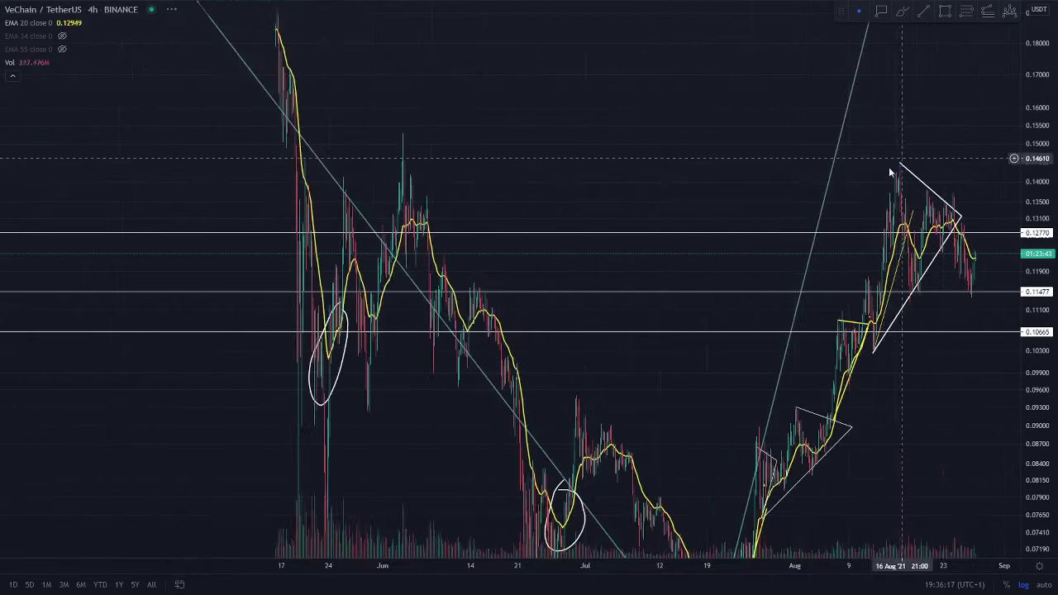
scroll(890, 172, down, 5)
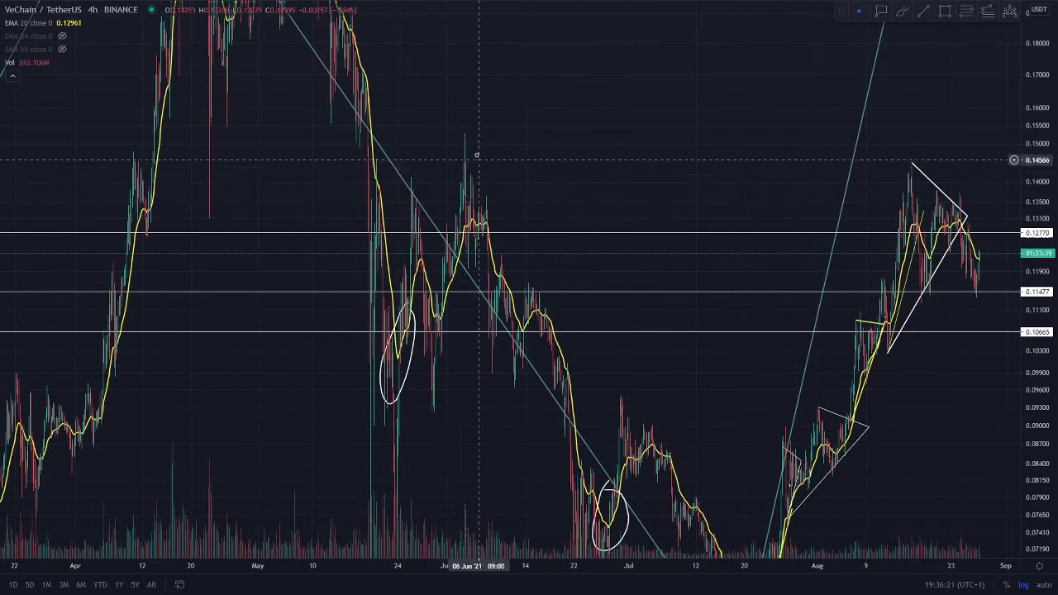
scroll(744, 222, up, 3)
scroll(743, 226, up, 5)
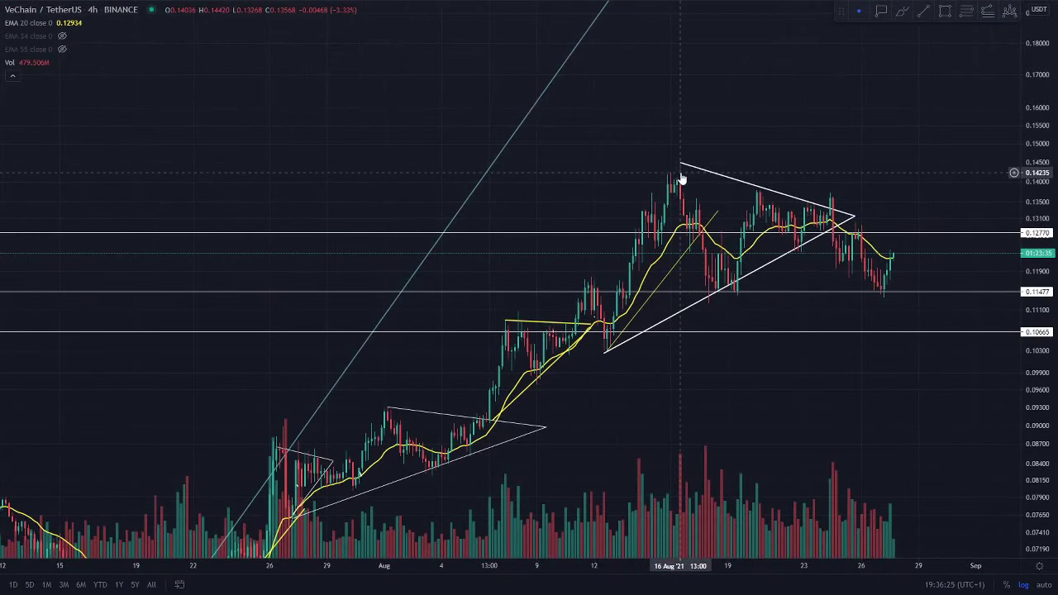
scroll(571, 240, up, 5)
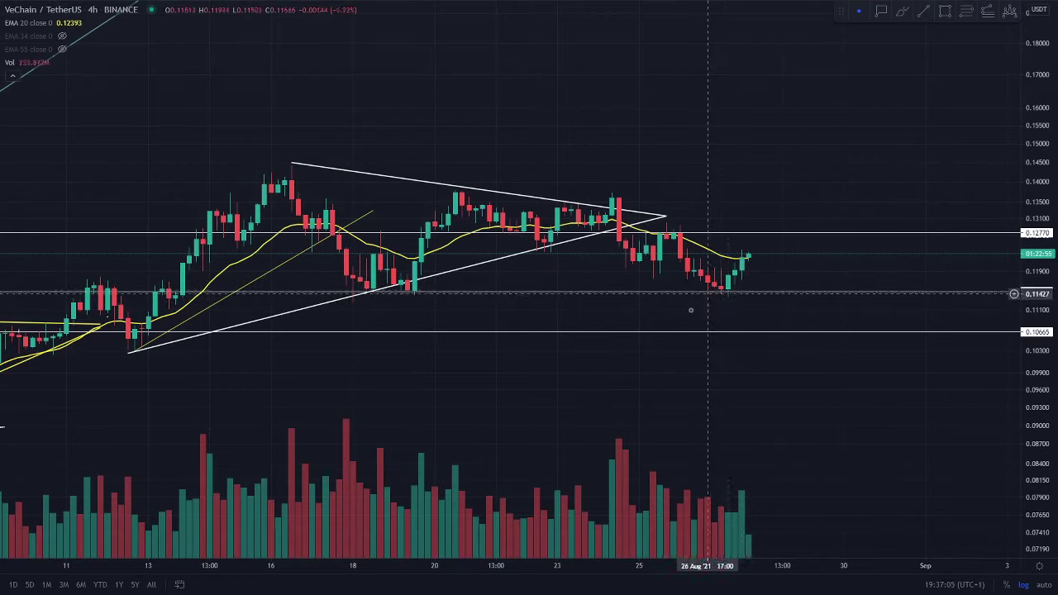
- Circle the latest 4h volume bar and the 20 Aug volume spike, deleting the stray price-area circle
click(901, 11)
mouse_move(765, 467)
mouse_down()
mouse_move(728, 488)
mouse_move(765, 467)
mouse_up()
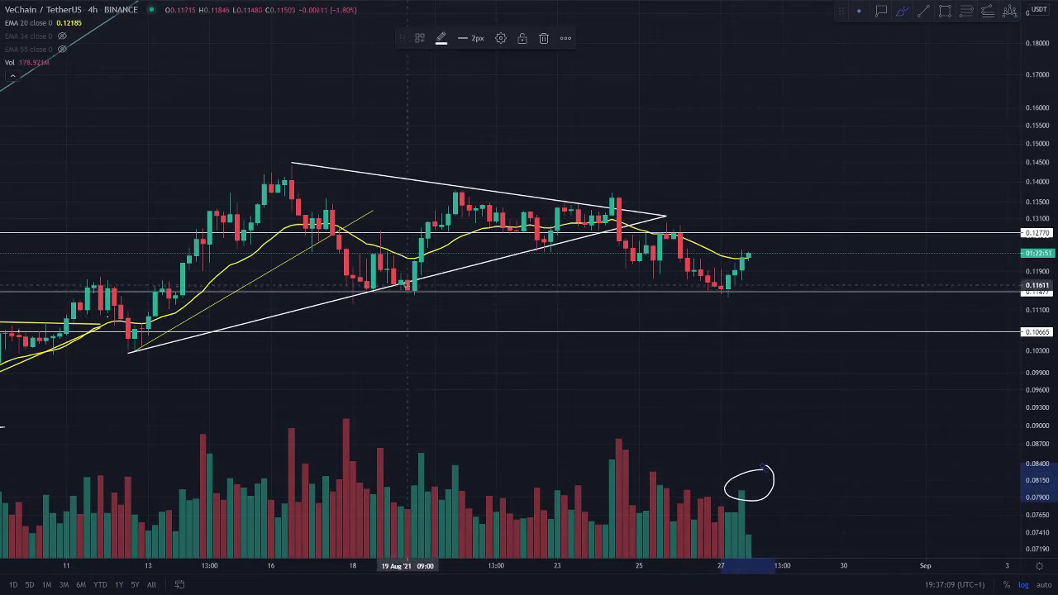
mouse_move(423, 428)
mouse_down()
mouse_move(413, 467)
mouse_move(426, 426)
mouse_up()
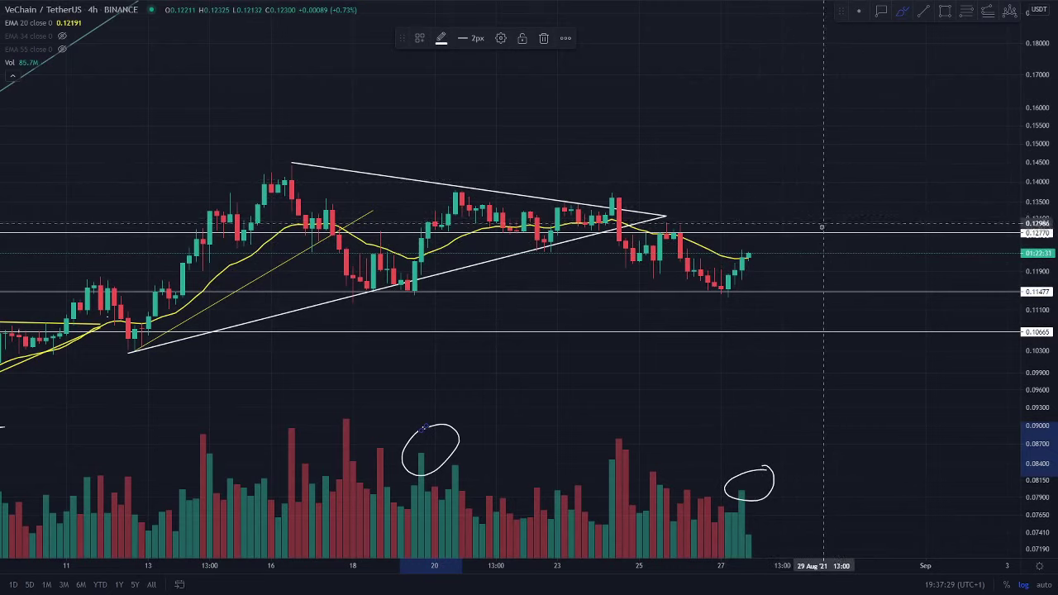
mouse_move(754, 225)
mouse_down()
mouse_move(793, 208)
mouse_move(777, 217)
mouse_up()
click(545, 38)
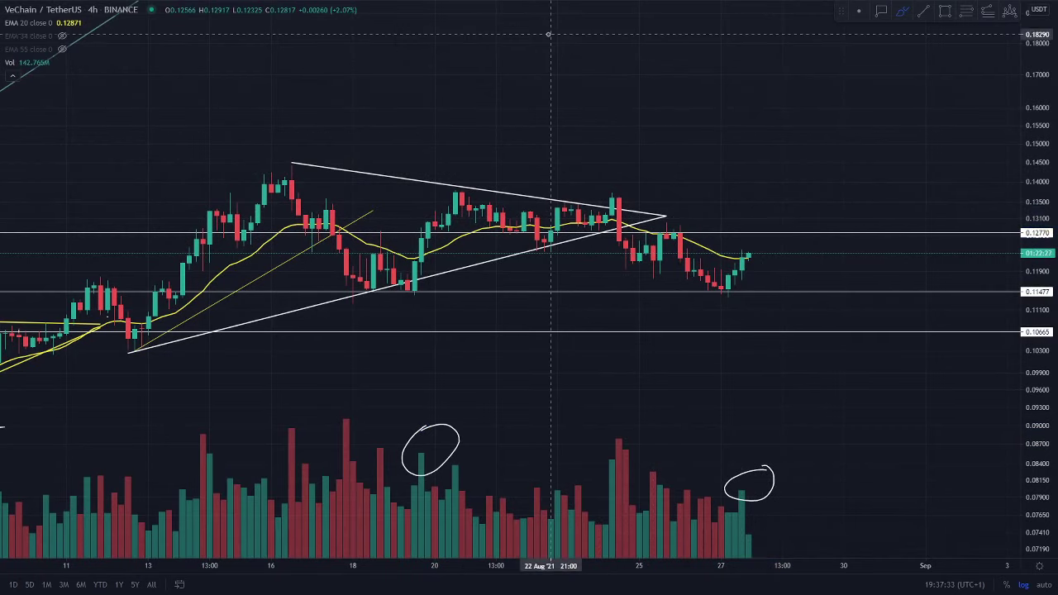